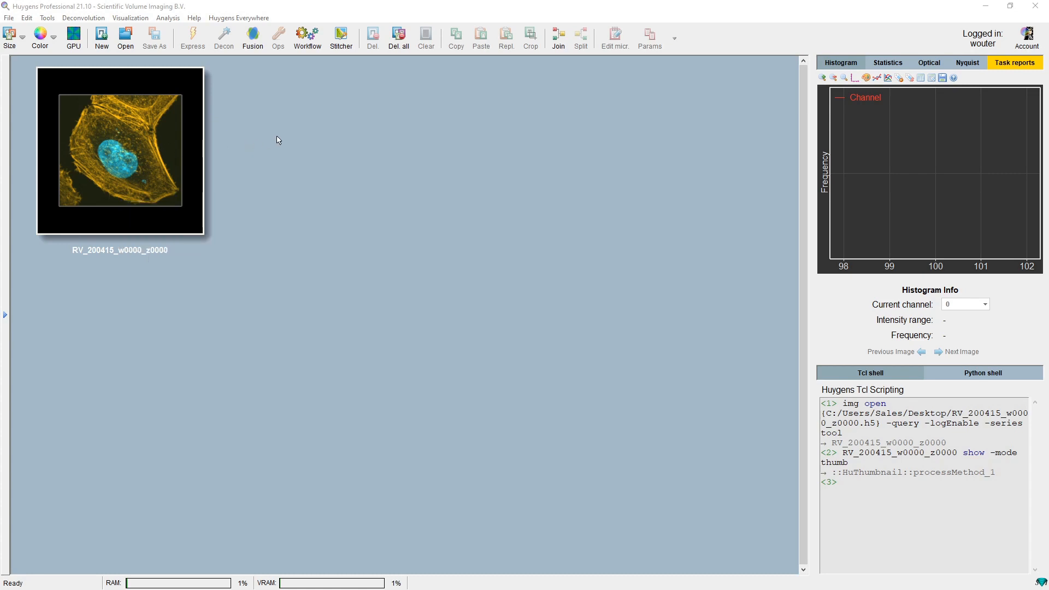
Open the image RV_200415_w0000_z0000 in the Deconvolution Wizard and maximize the wizard window
left_click(147, 139)
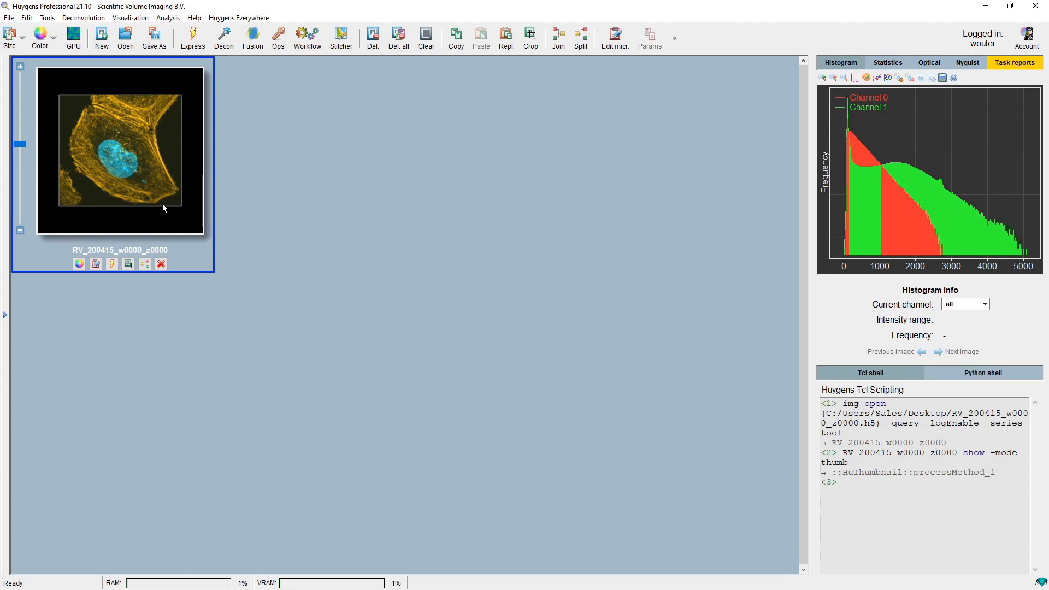
right_click(121, 133)
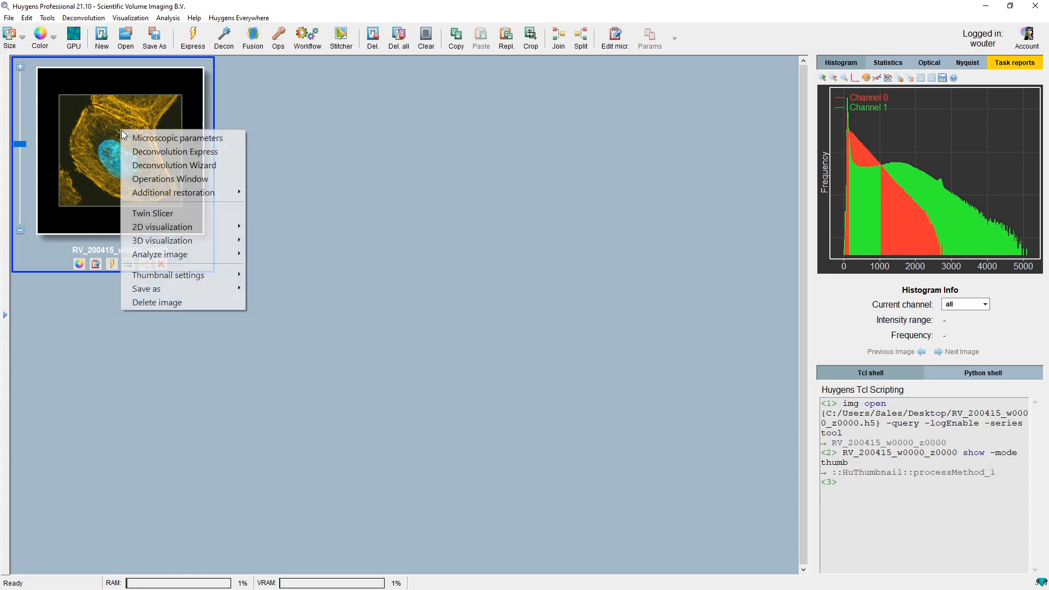
left_click(176, 166)
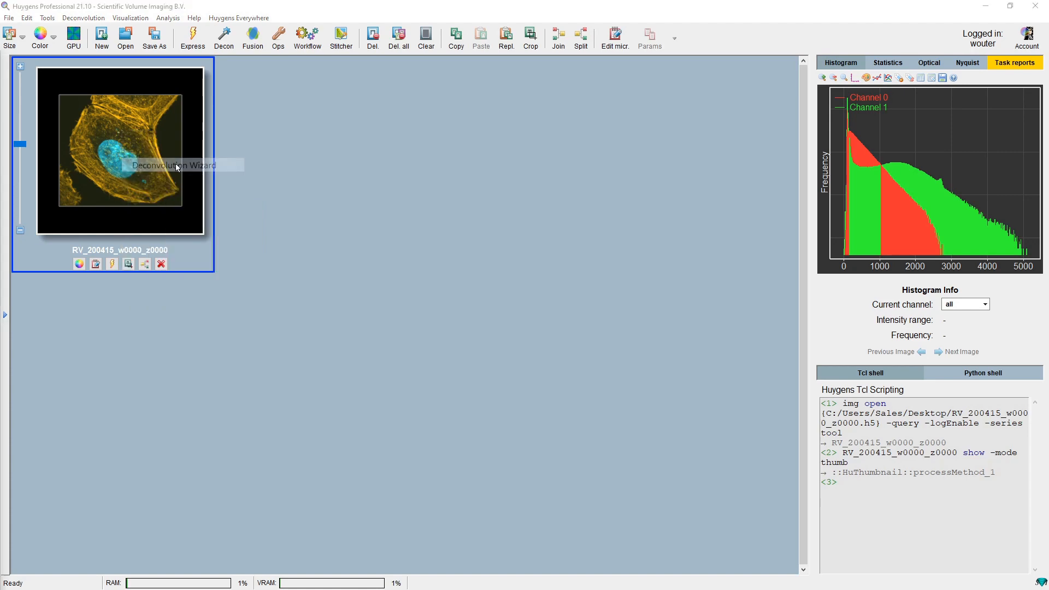
left_click_drag(0, 53, 650, 29)
double_click(649, 29)
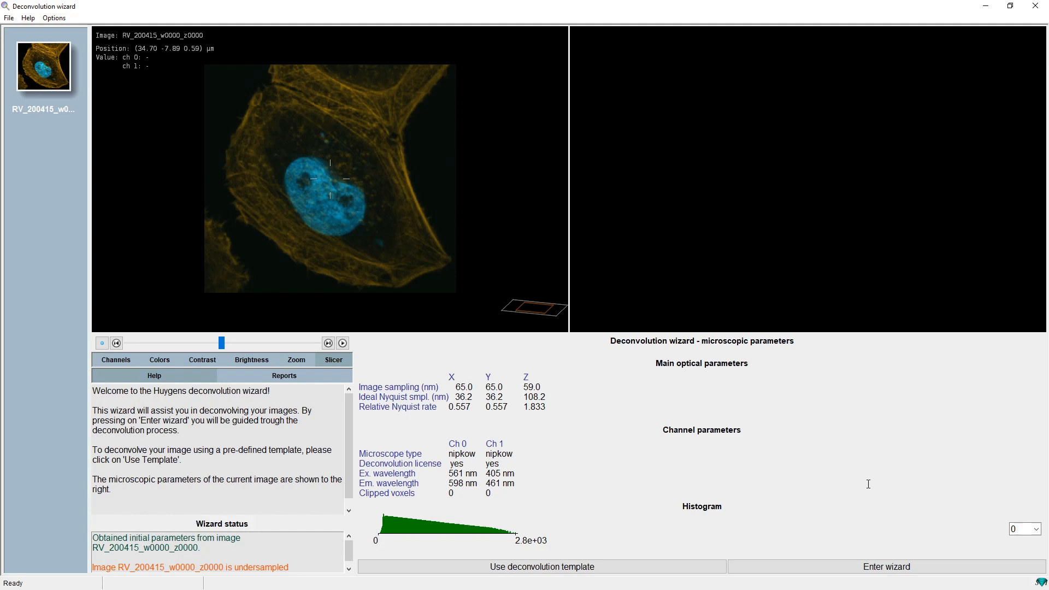
Enter the wizard and continue past PSF selection without choosing a measured PSF
left_click(887, 569)
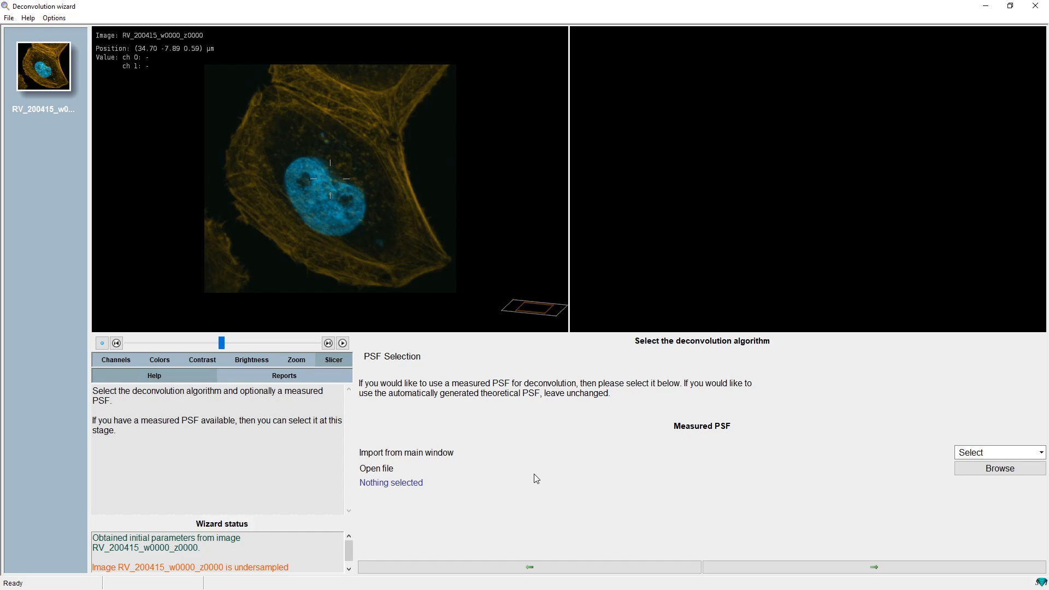
left_click(871, 572)
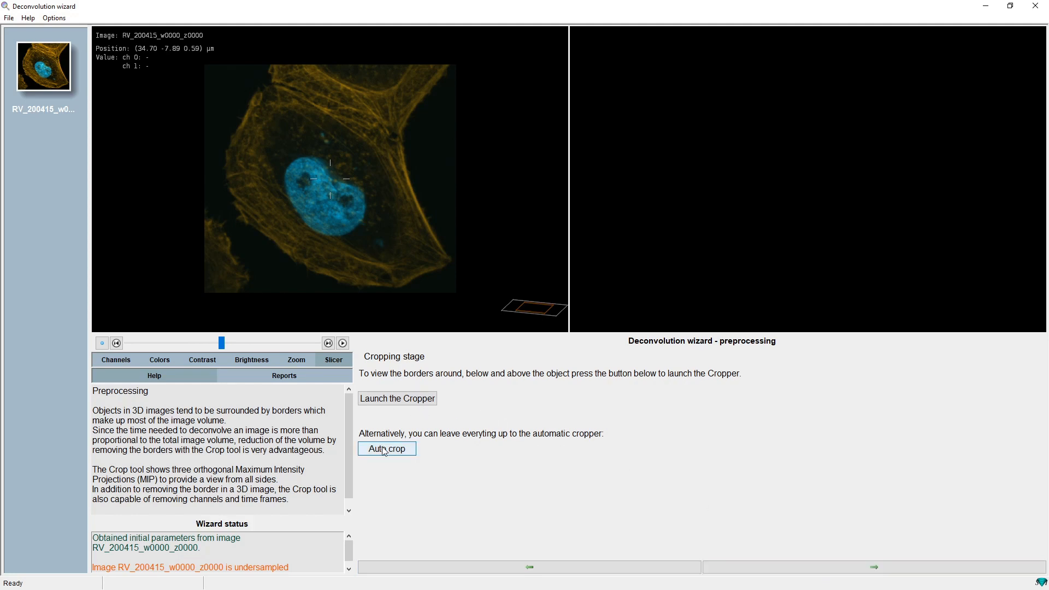
Launch the Cropper to inspect the image borders, then close it without cropping
left_click(390, 402)
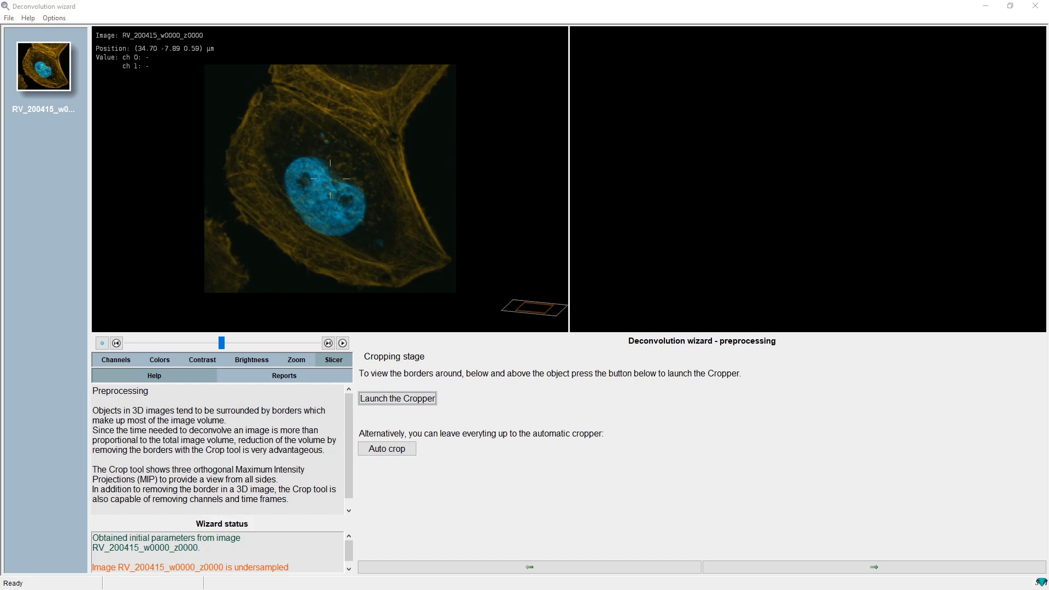
left_click_drag(456, 264, 713, 72)
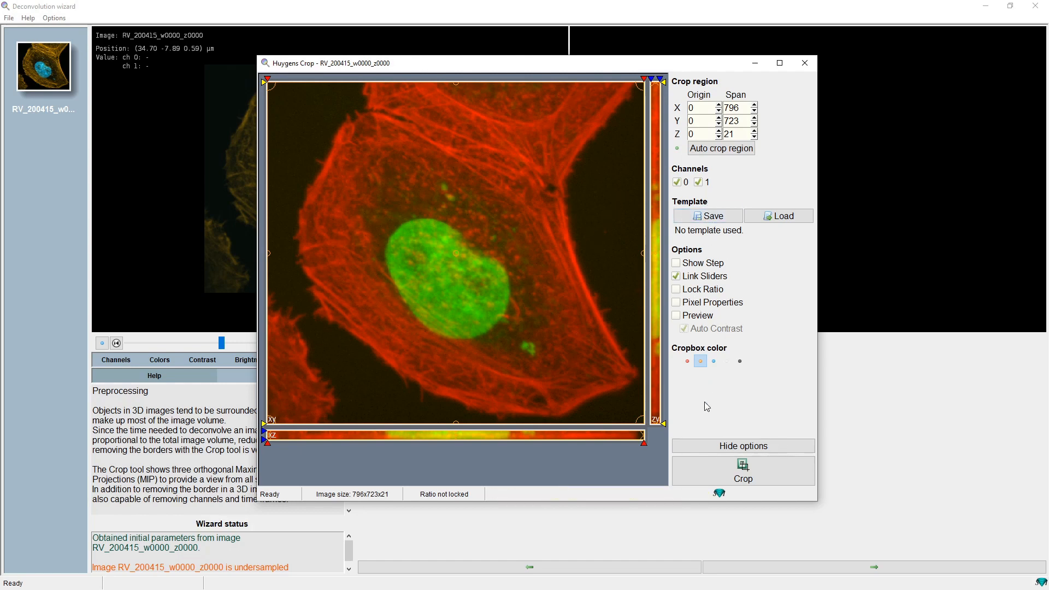
left_click(804, 63)
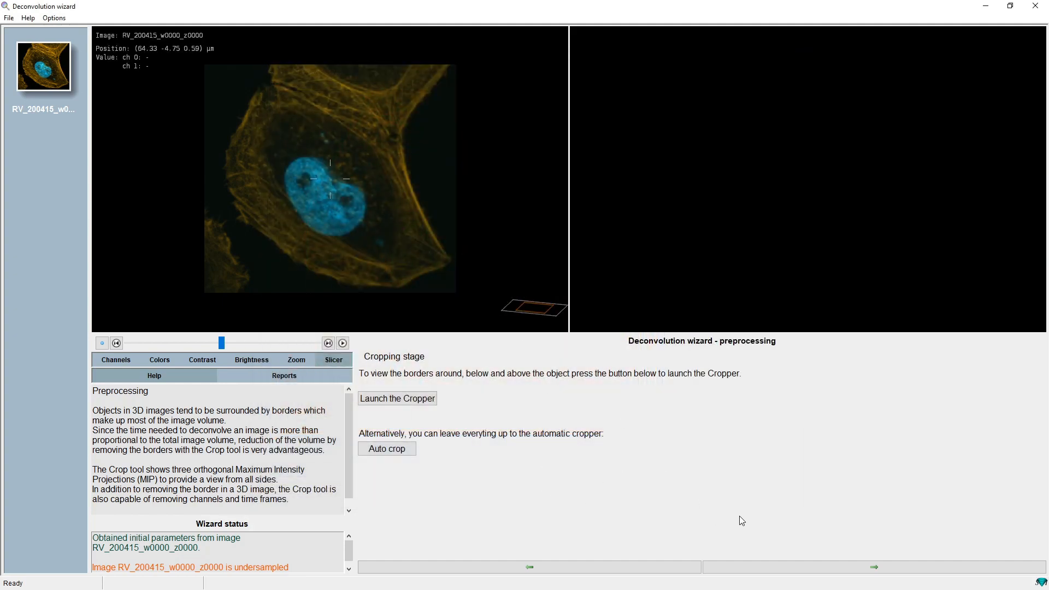
Skip the cropping stage and continue with channel 0 selected for deconvolution
left_click(816, 567)
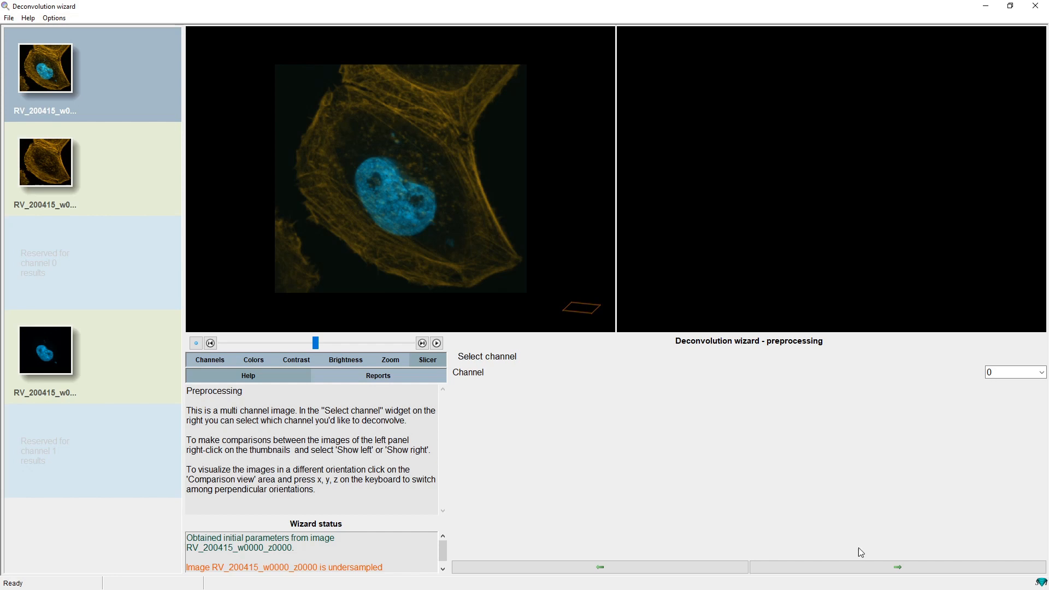
left_click(902, 568)
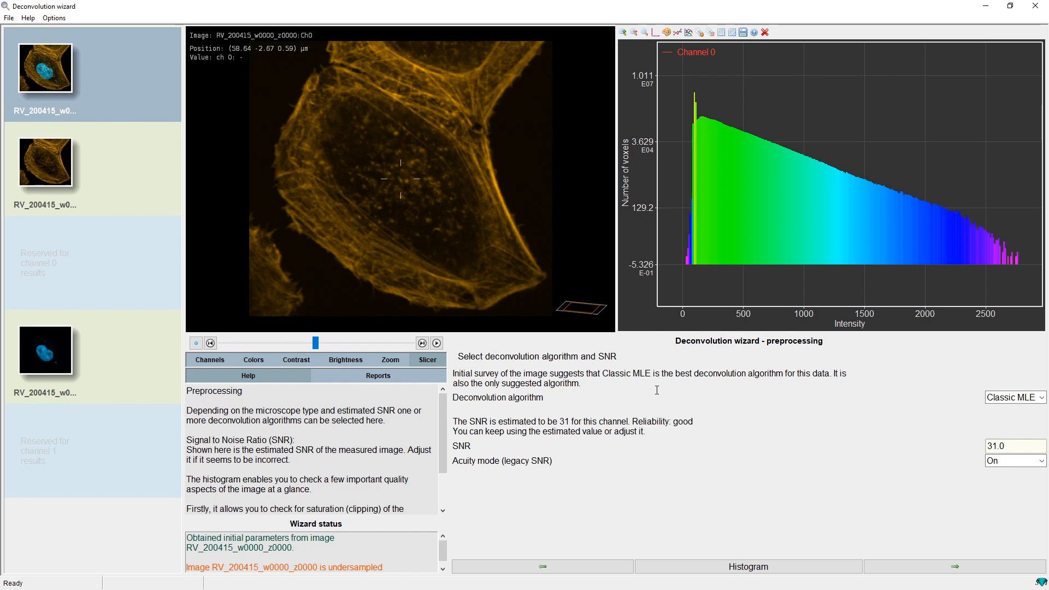
Choose Classic MLE as the deconvolution algorithm, keep SNR 31.0 with acuity mode On, and continue
left_click(998, 398)
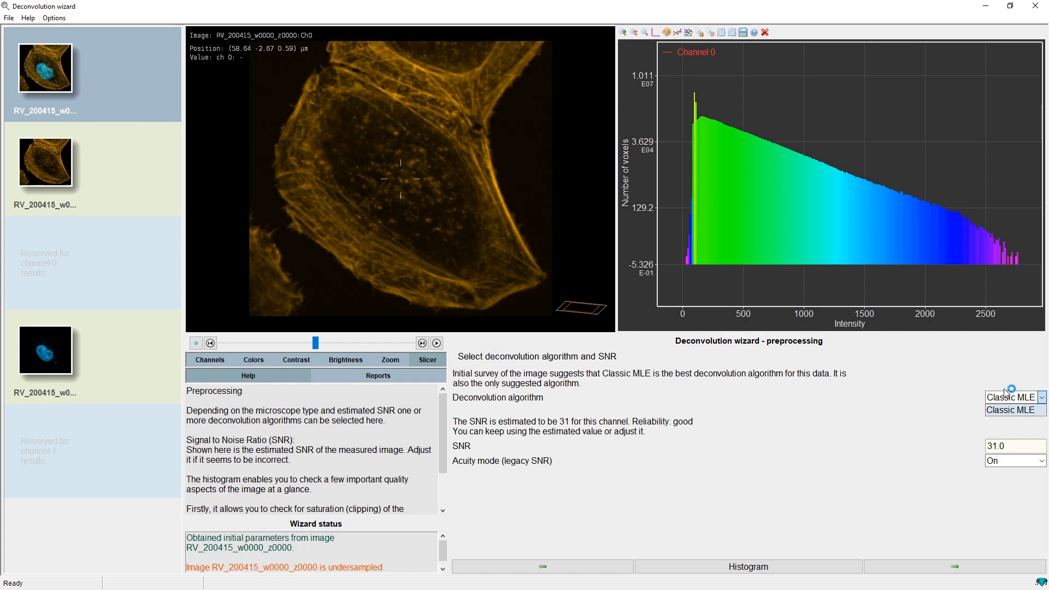
left_click(946, 399)
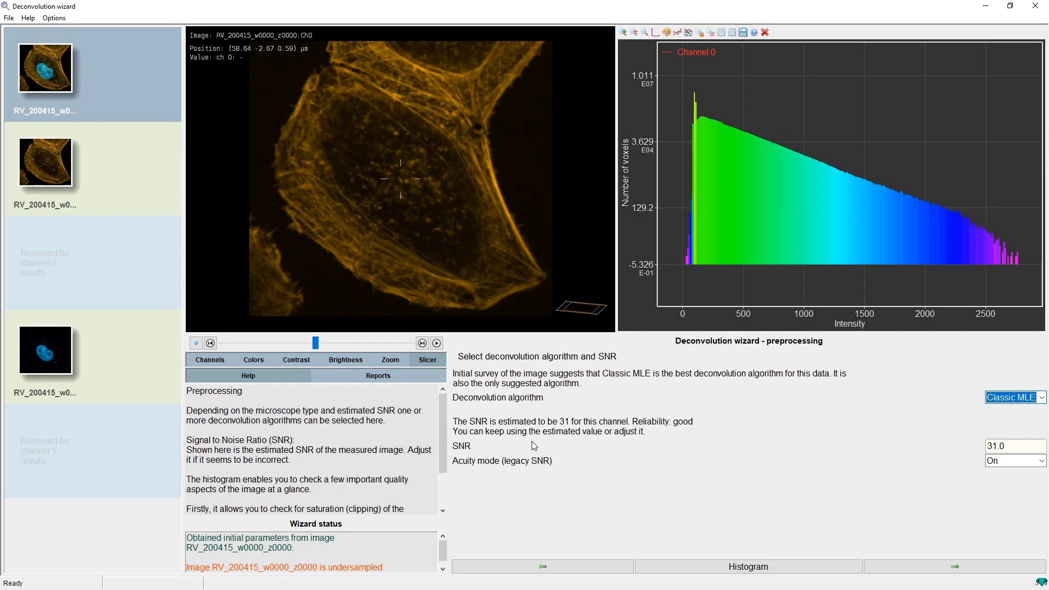
mouse_move(534, 446)
mouse_move(688, 447)
mouse_move(887, 442)
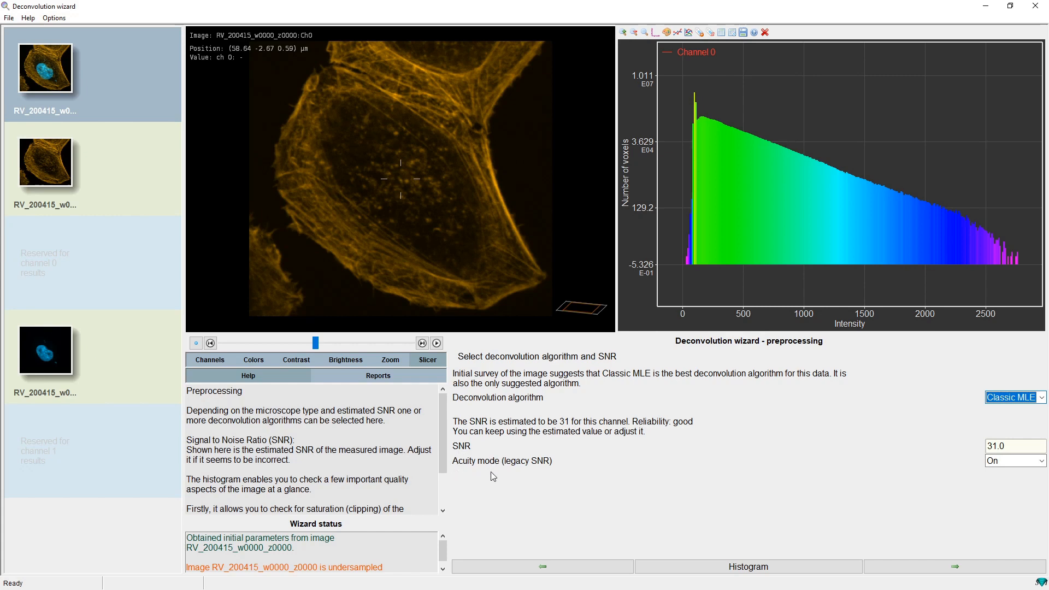
mouse_move(480, 466)
mouse_move(966, 468)
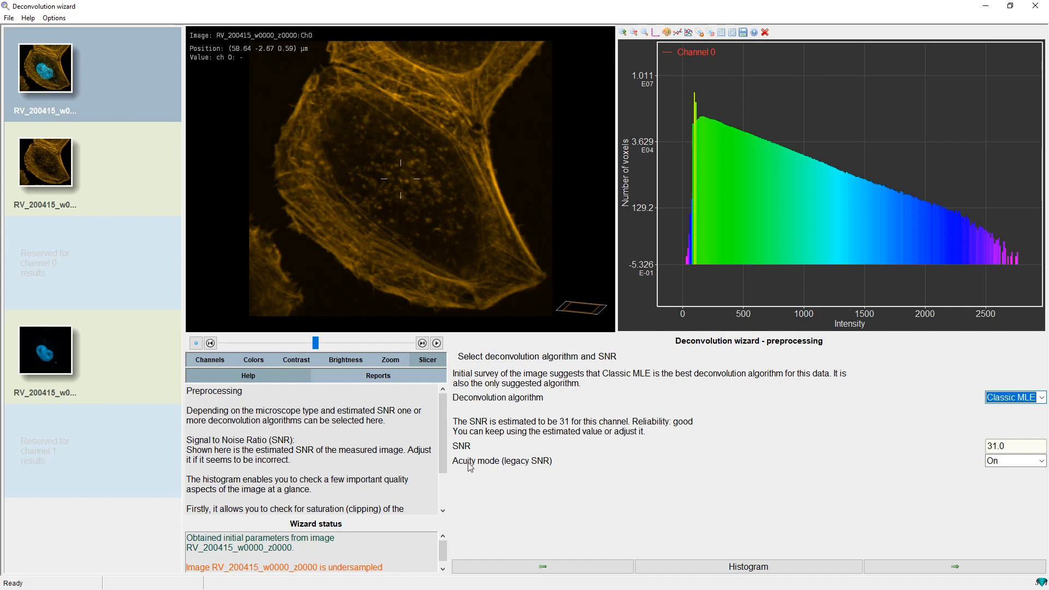
mouse_move(470, 466)
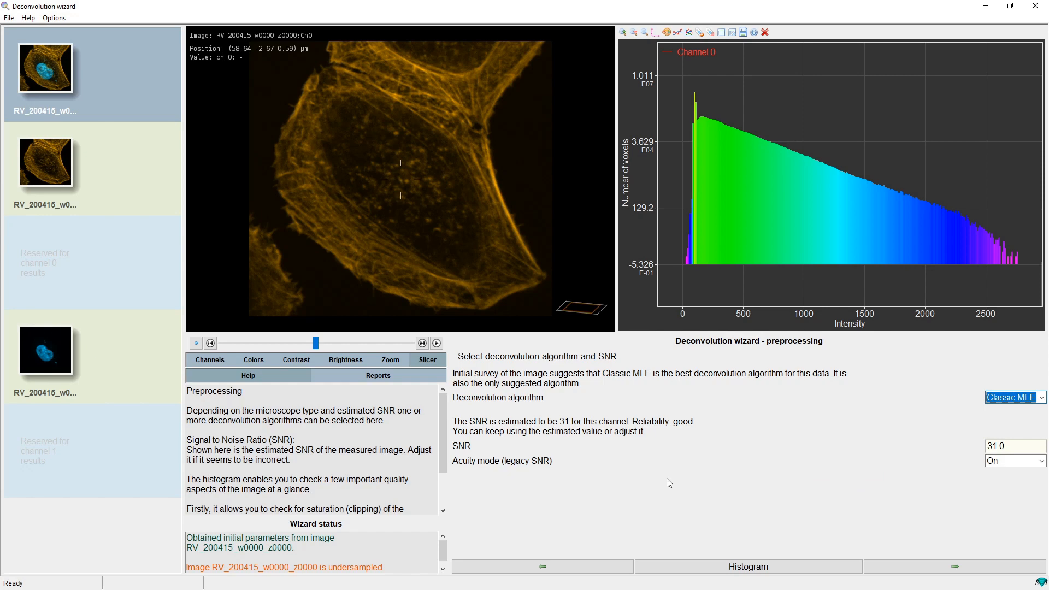
left_click(951, 568)
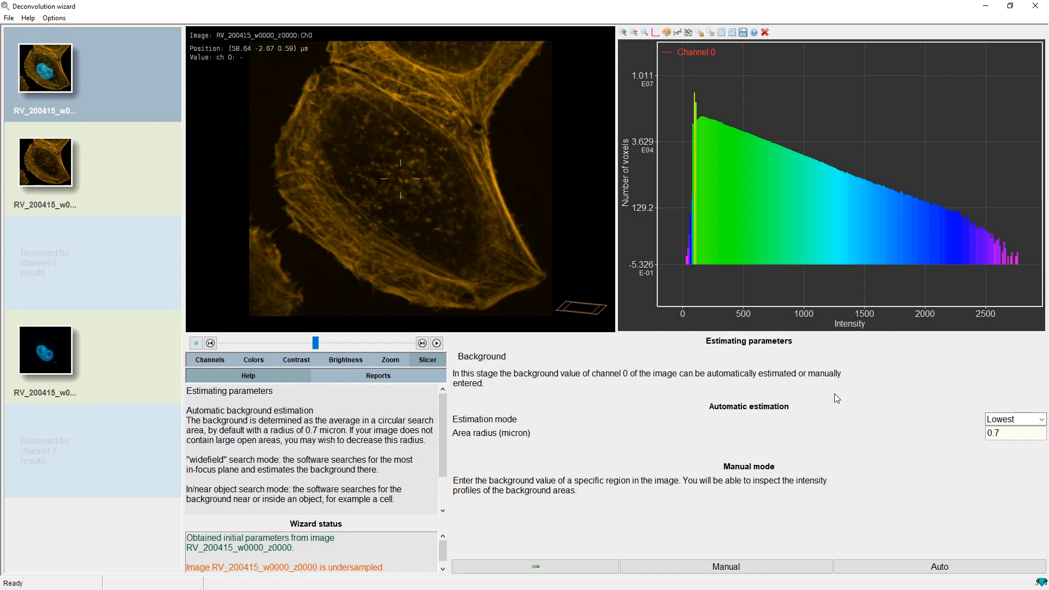
Run automatic background estimation with Lowest estimation mode and 0.7 micron area radius
left_click(1030, 423)
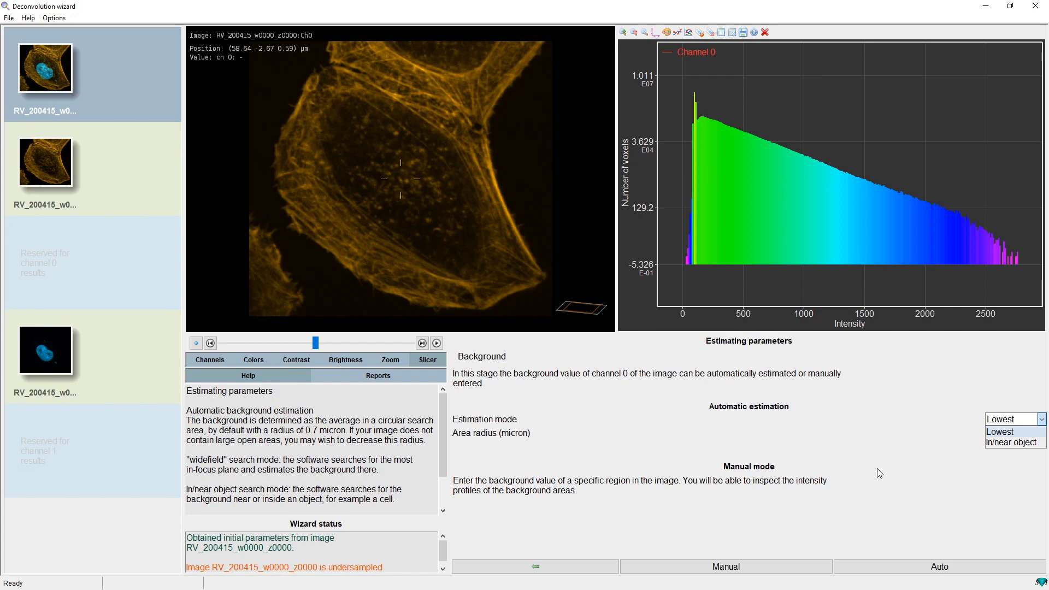
left_click(863, 458)
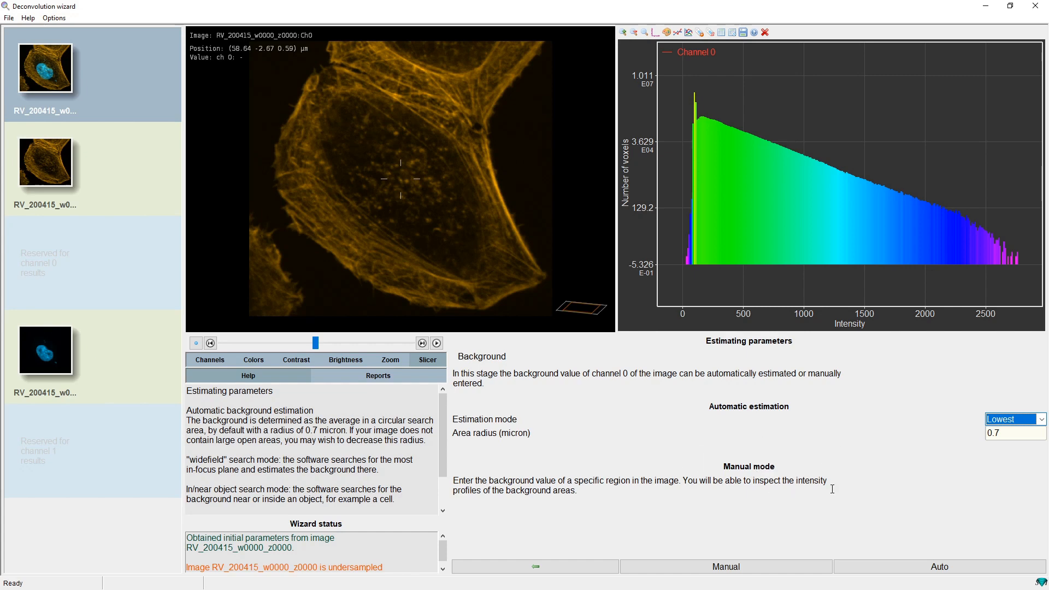
left_click(939, 568)
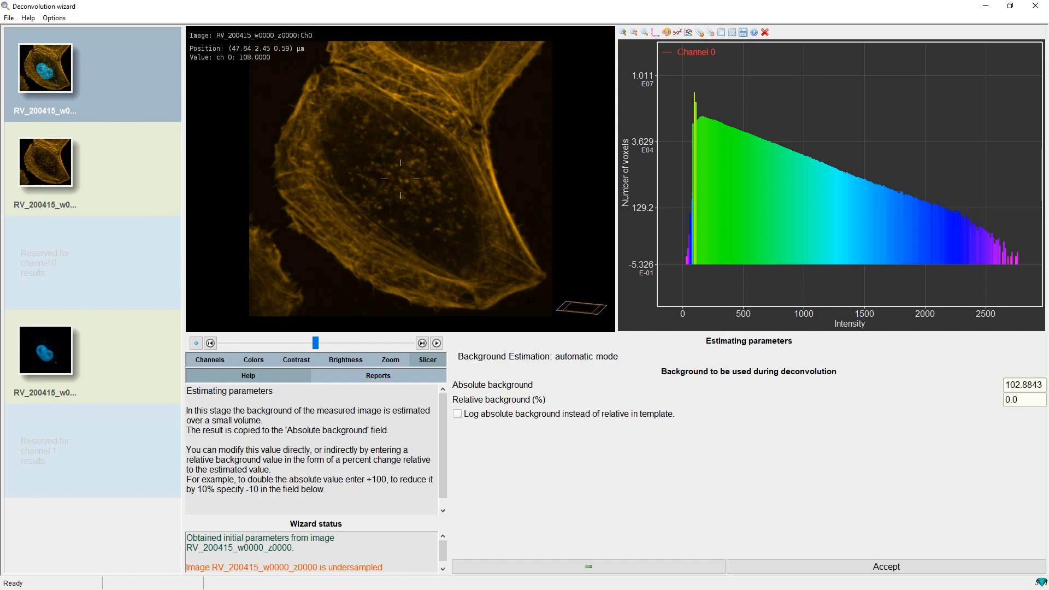
Move to the first slice and draw an intensity line profile about 10.4 µm across a background area
left_click_drag(315, 343, 216, 316)
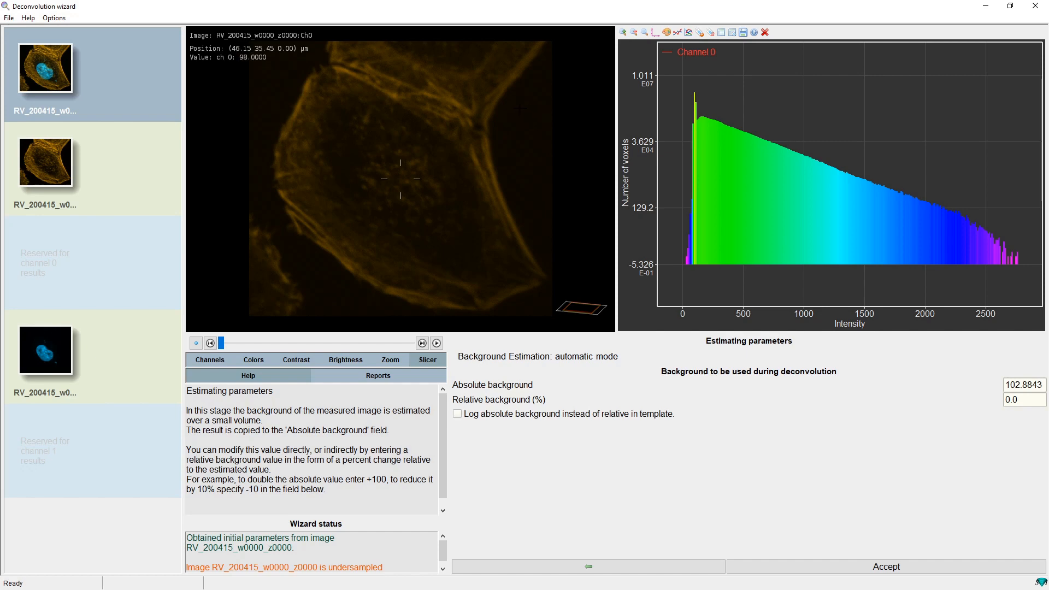
left_click_drag(520, 109, 532, 167)
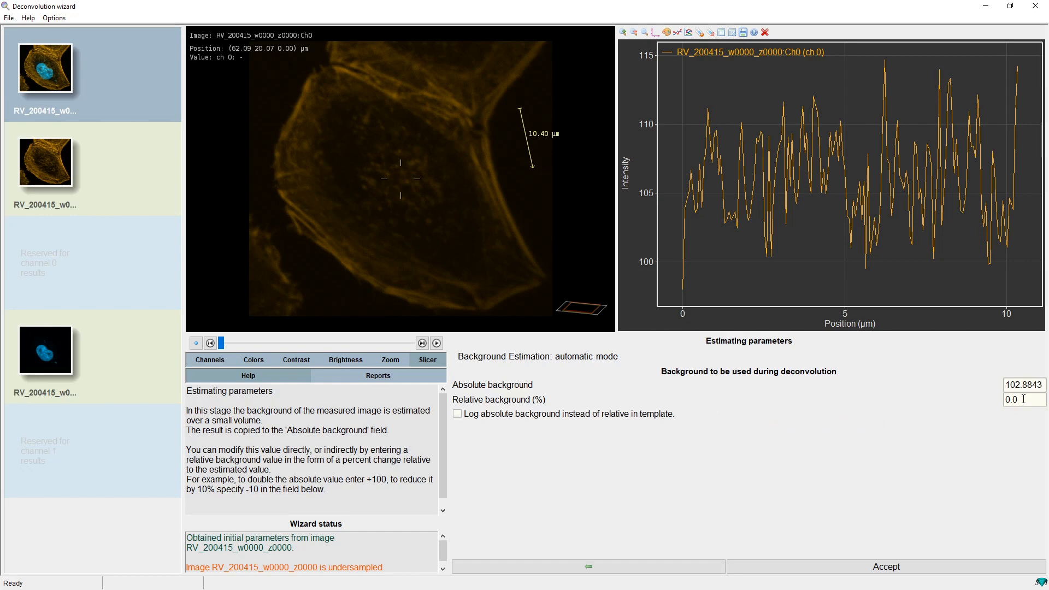
Set the relative background to 10%
left_click_drag(1022, 398, 1005, 399)
type("10")
key("Return")
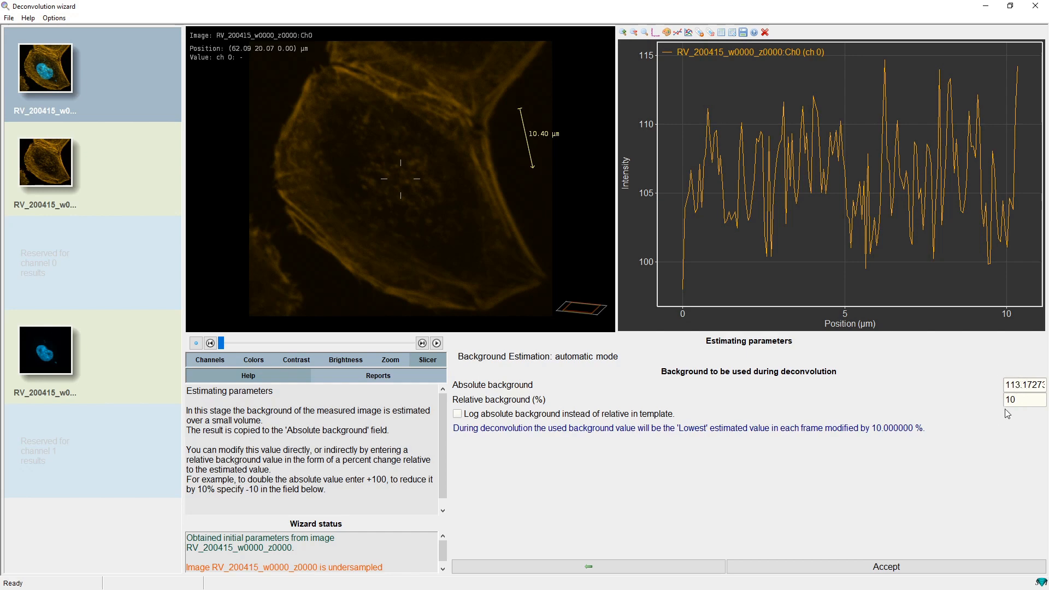
Set the relative background to 0%
double_click(1025, 400)
type("0")
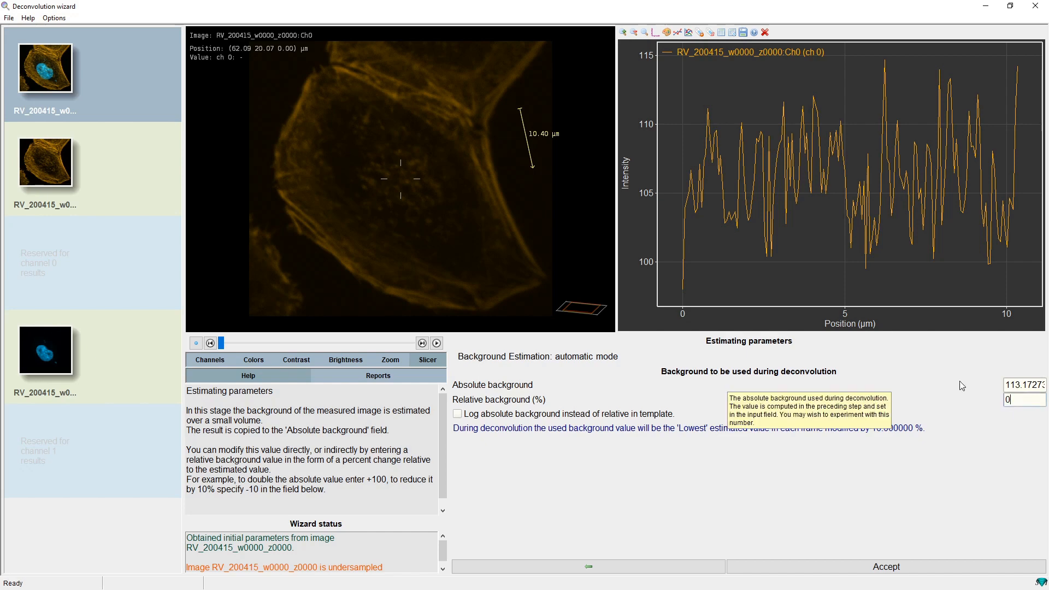
key("Return")
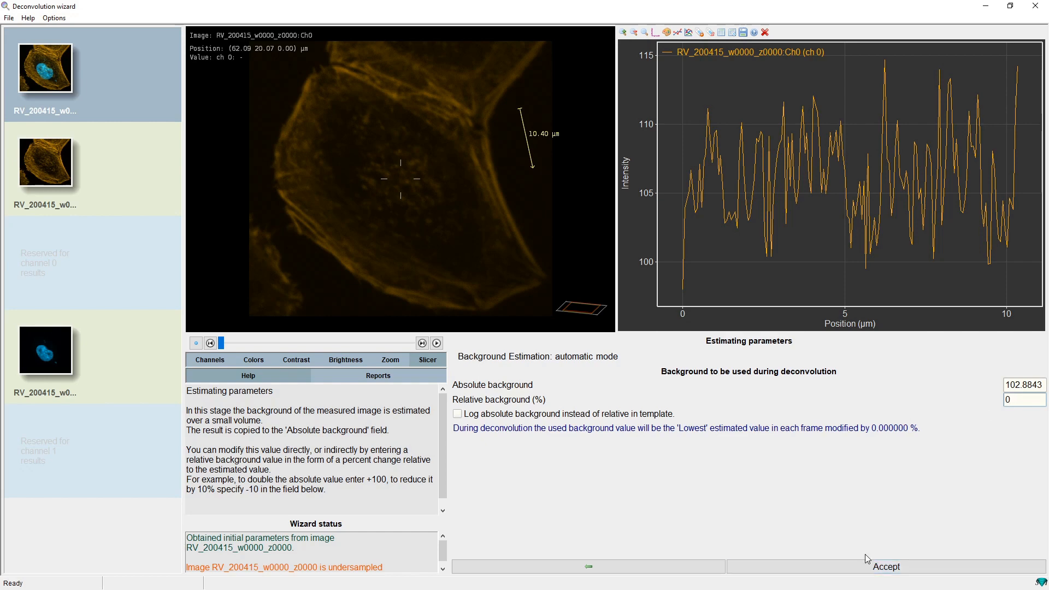
Accept the background and review the default deconvolution setup parameters
left_click(889, 570)
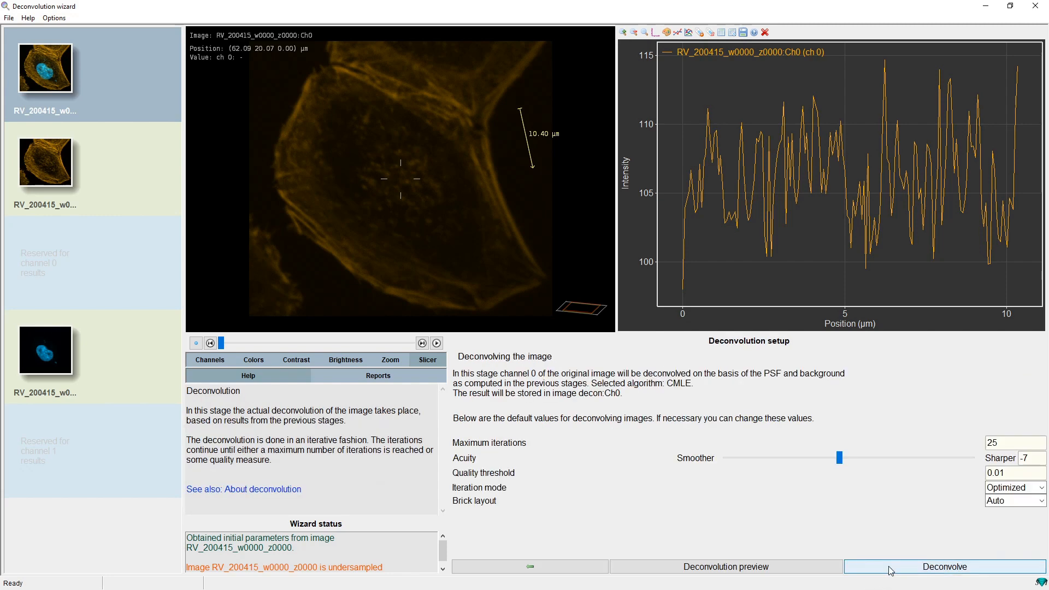
mouse_move(567, 473)
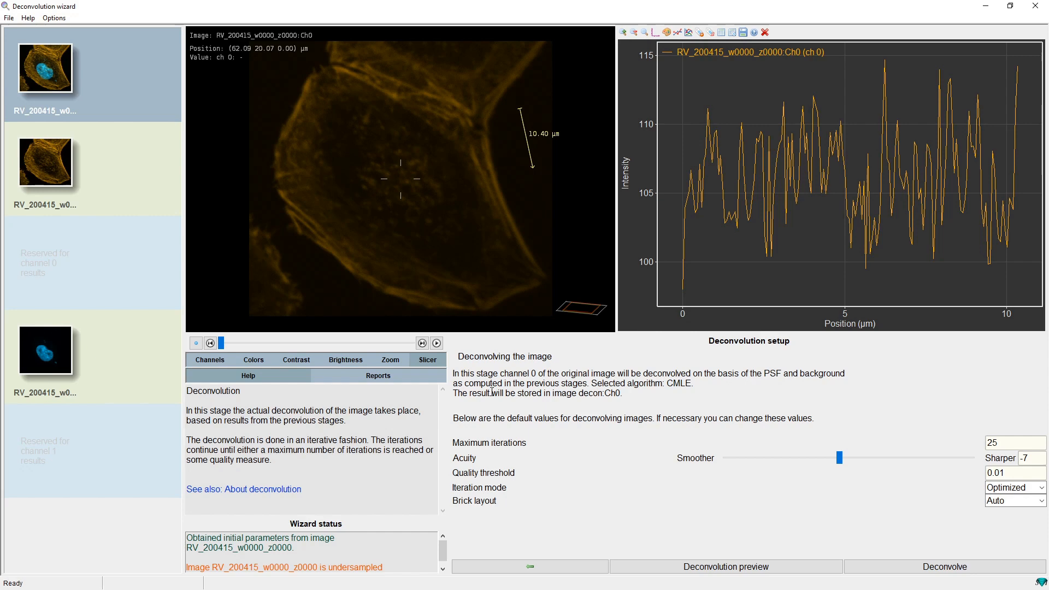
mouse_move(514, 447)
Clear the line profile, open the deconvolution preview, and move the preview region onto the cell edge
mouse_move(474, 478)
mouse_move(868, 490)
left_click(527, 146)
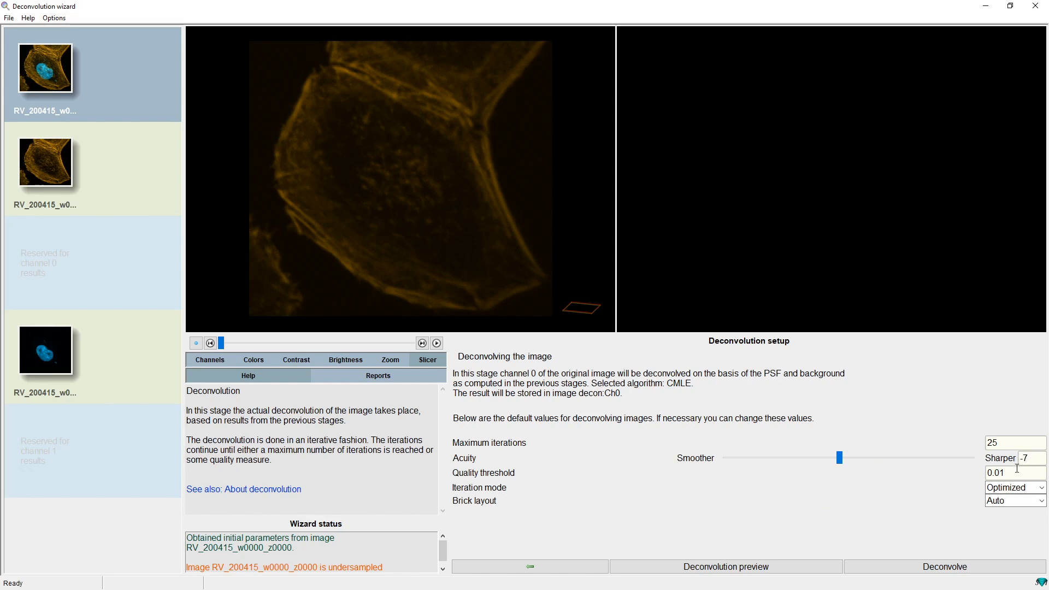
left_click(728, 570)
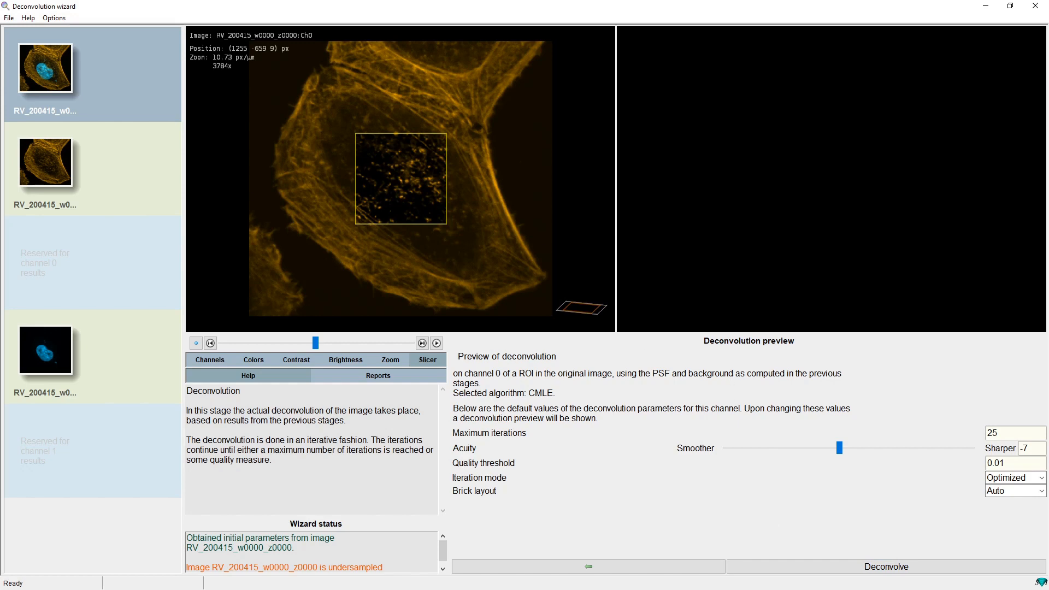
scroll(404, 174, "up", 3)
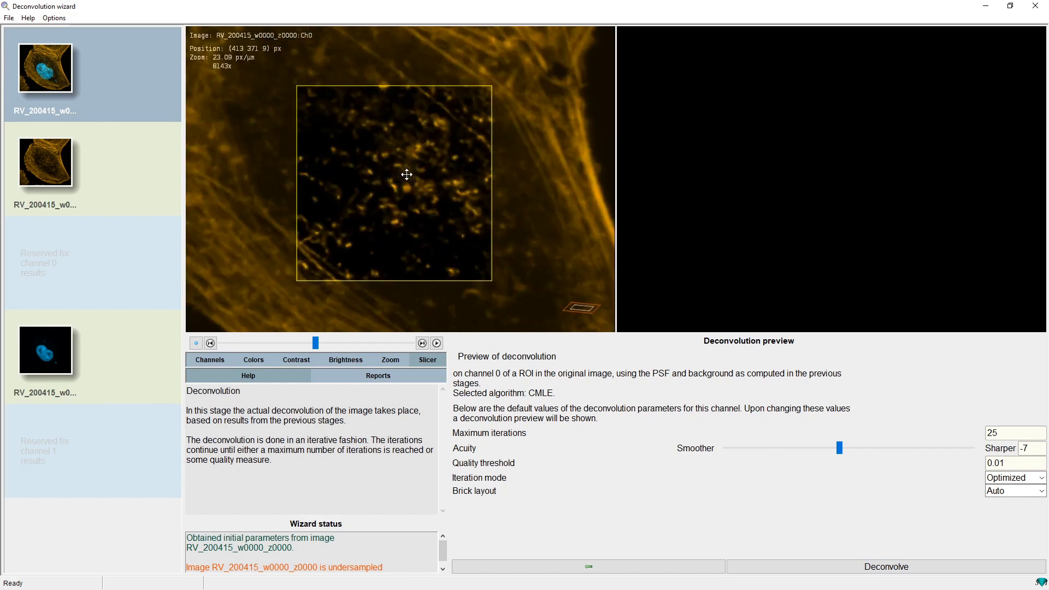
scroll(419, 180, "down", 2)
left_click_drag(412, 187, 493, 180)
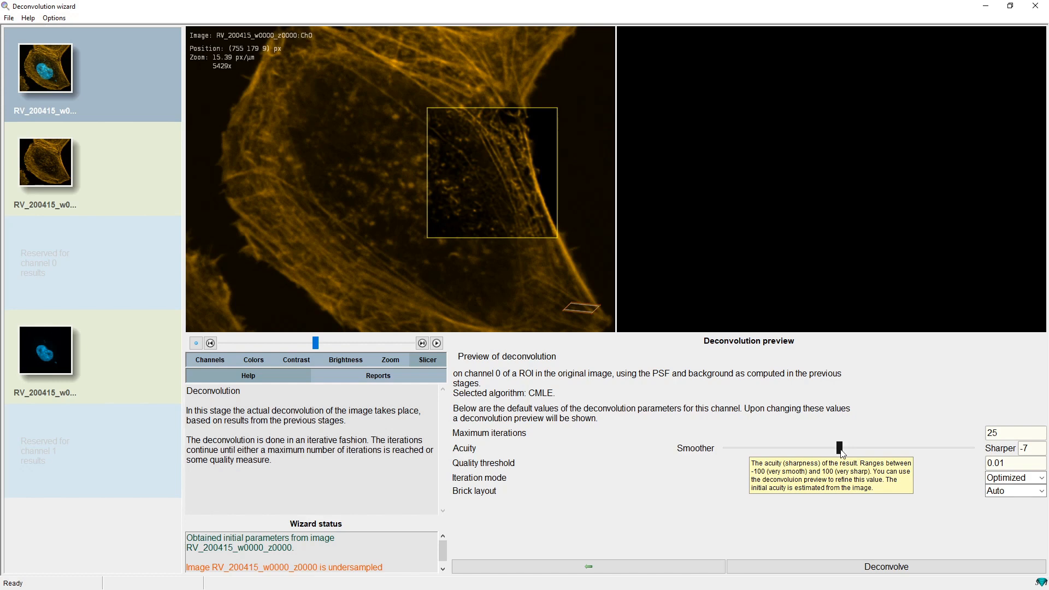
Try smoother and sharper acuity slider positions in the preview, then set the acuity to 0
left_click_drag(840, 448, 728, 448)
left_click_drag(728, 447, 951, 449)
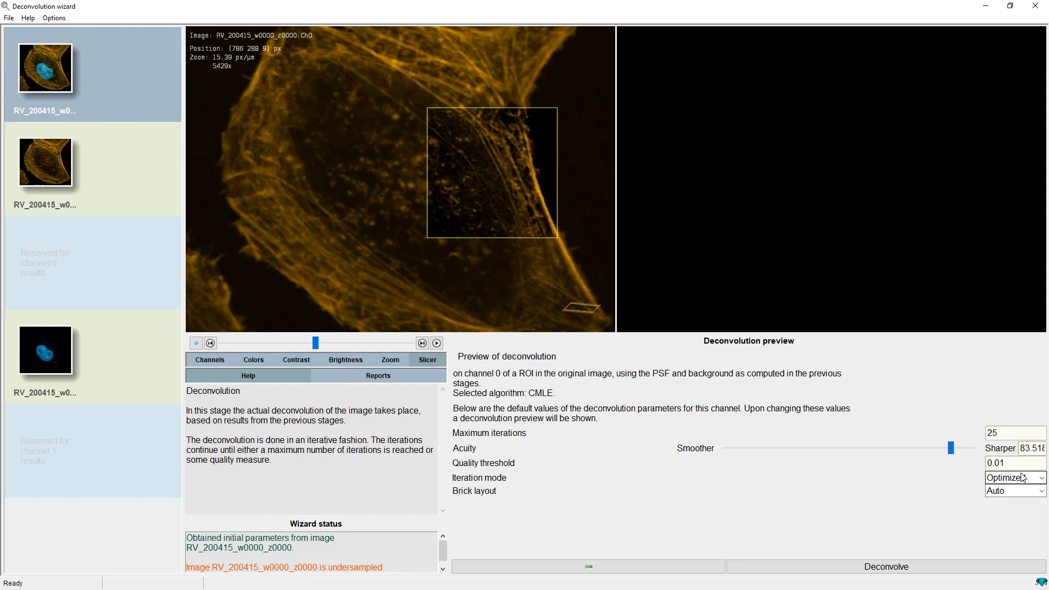
double_click(1031, 448)
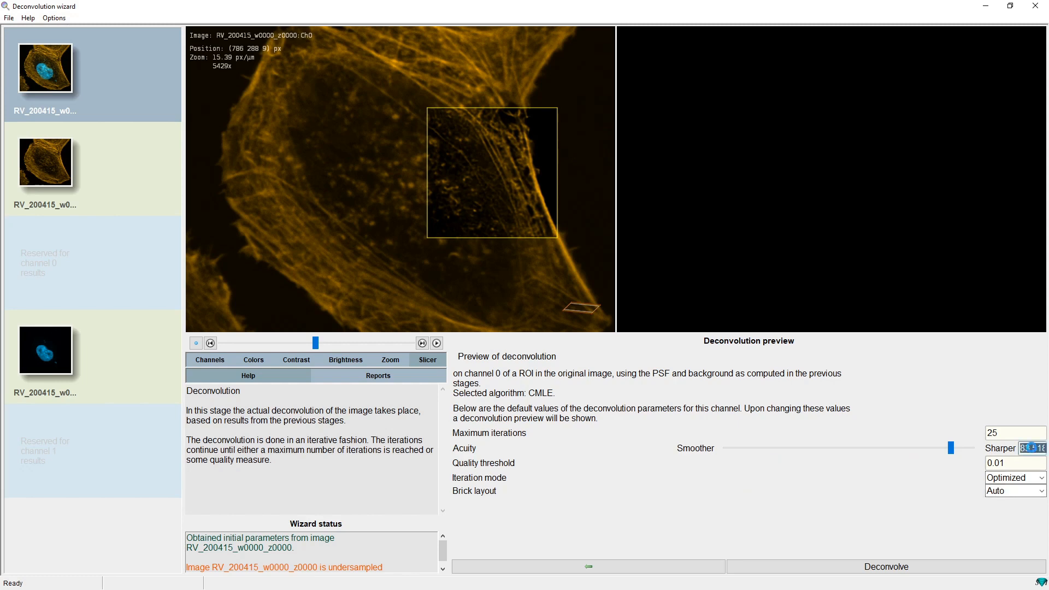
mouse_move(969, 490)
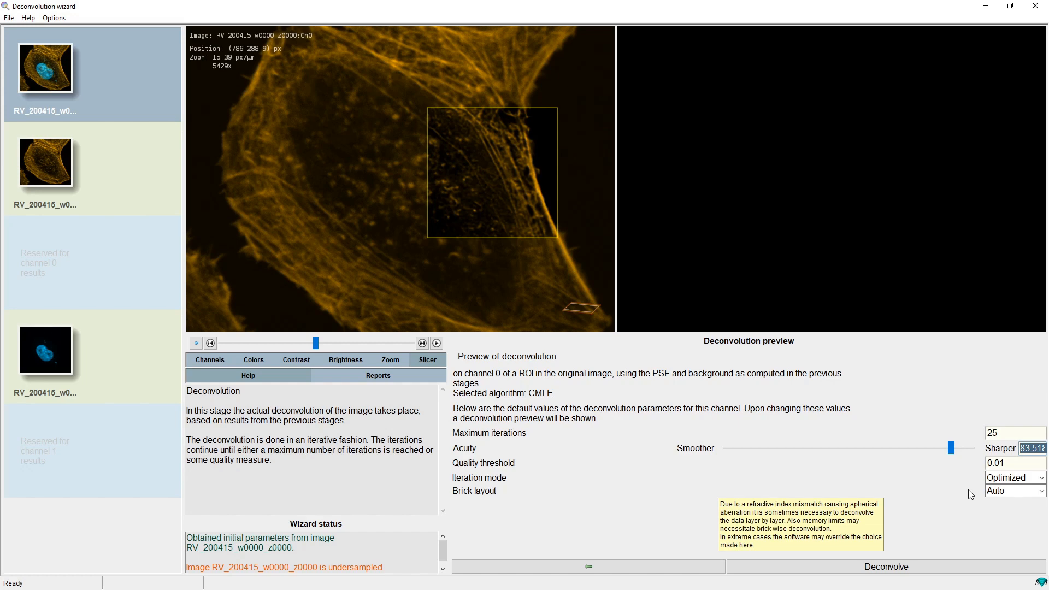
type("0")
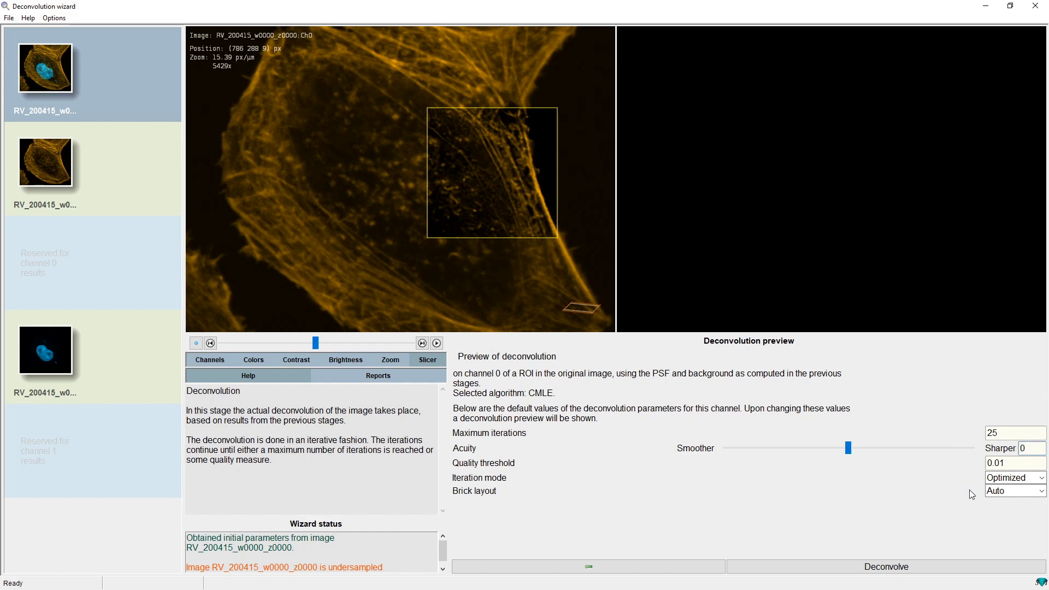
type("7")
Set the acuity to -7 and run the deconvolution of channel 0
key("BackSpace")
key("Home")
type("-")
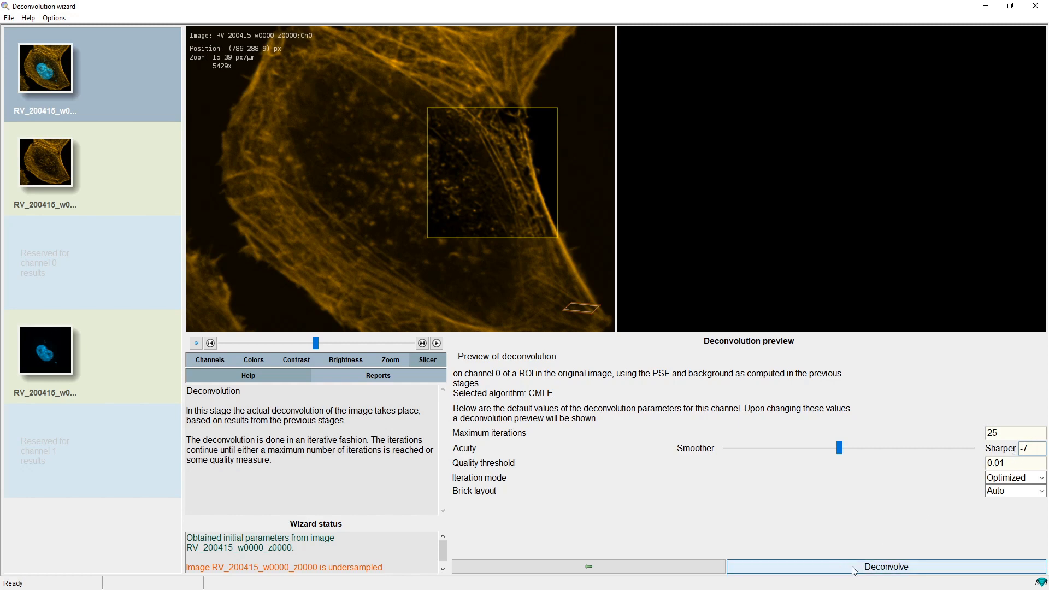
left_click(871, 569)
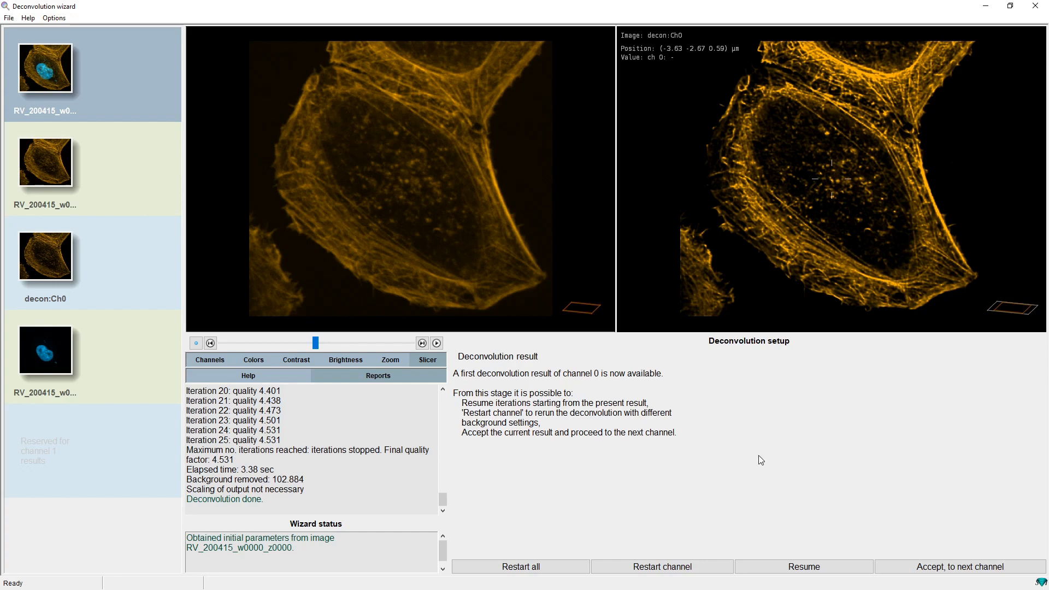
Accept the channel 0 result and proceed to deconvolving channel 1
left_click(947, 570)
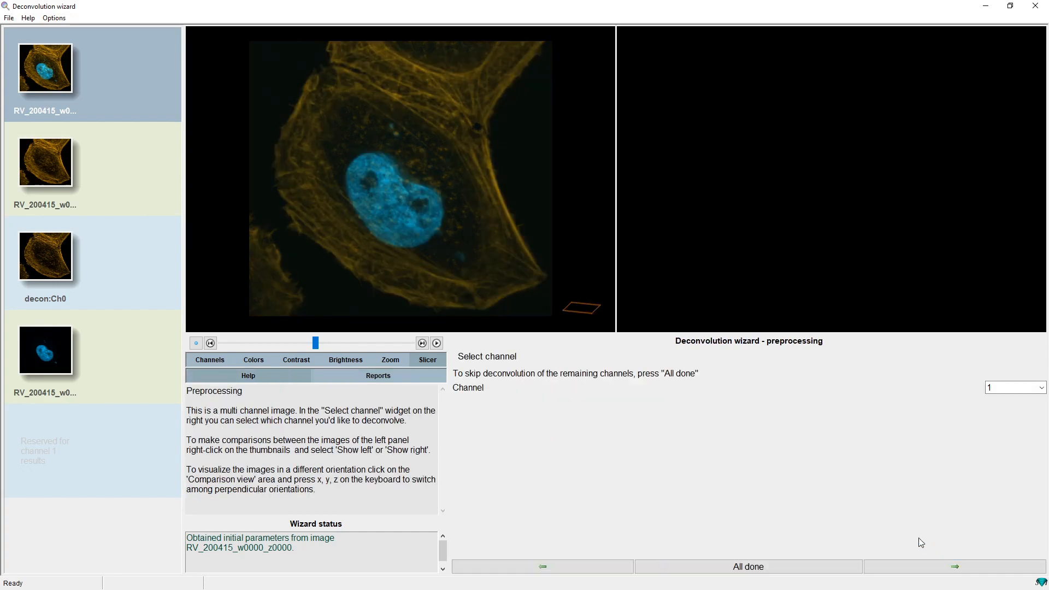
left_click(939, 568)
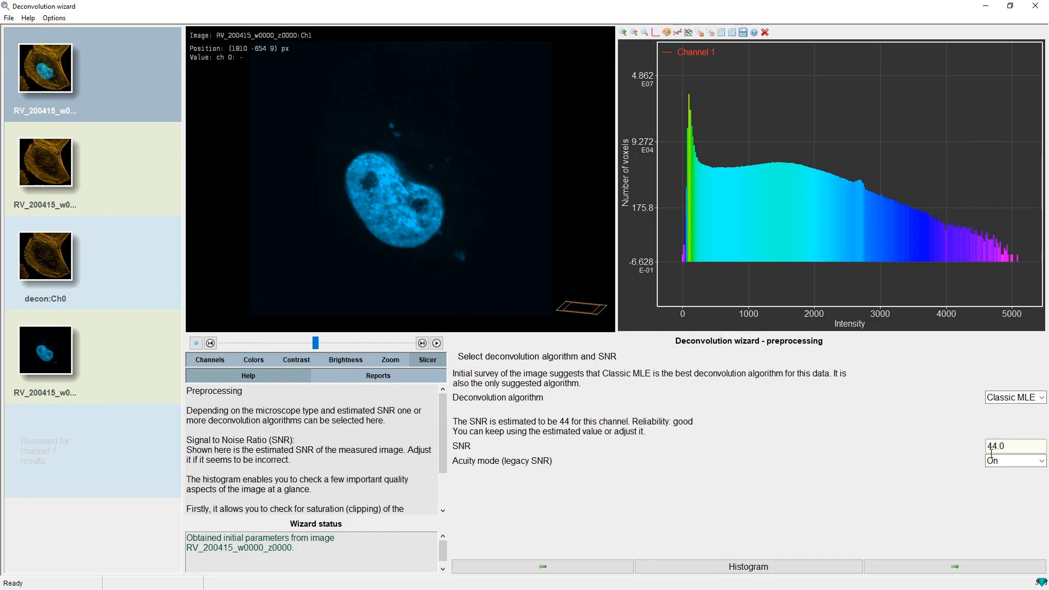
Keep Classic MLE with SNR 44, estimate the channel 1 background automatically and accept it
left_click(925, 570)
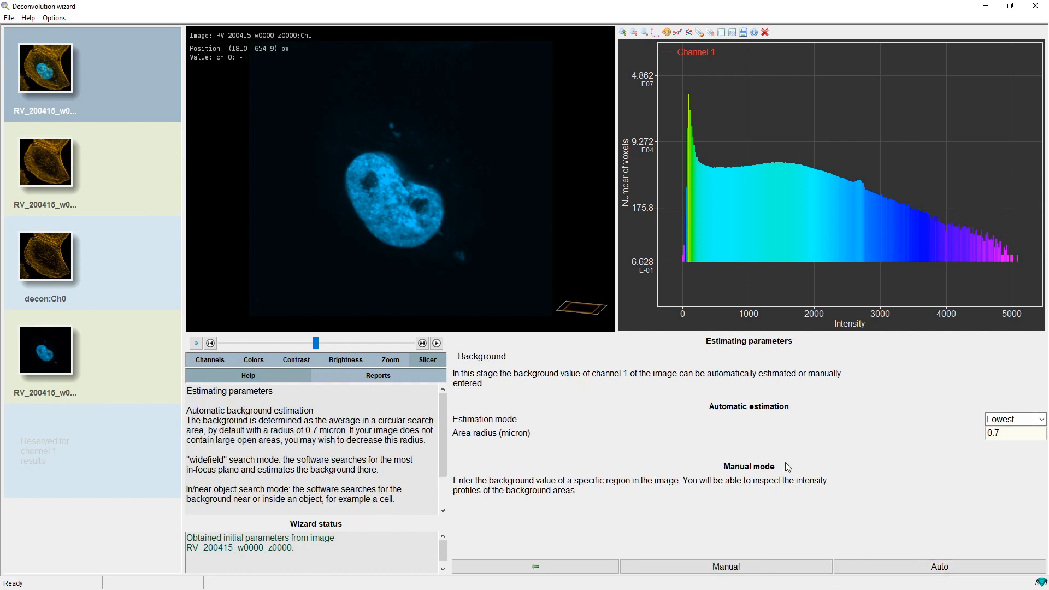
left_click(931, 568)
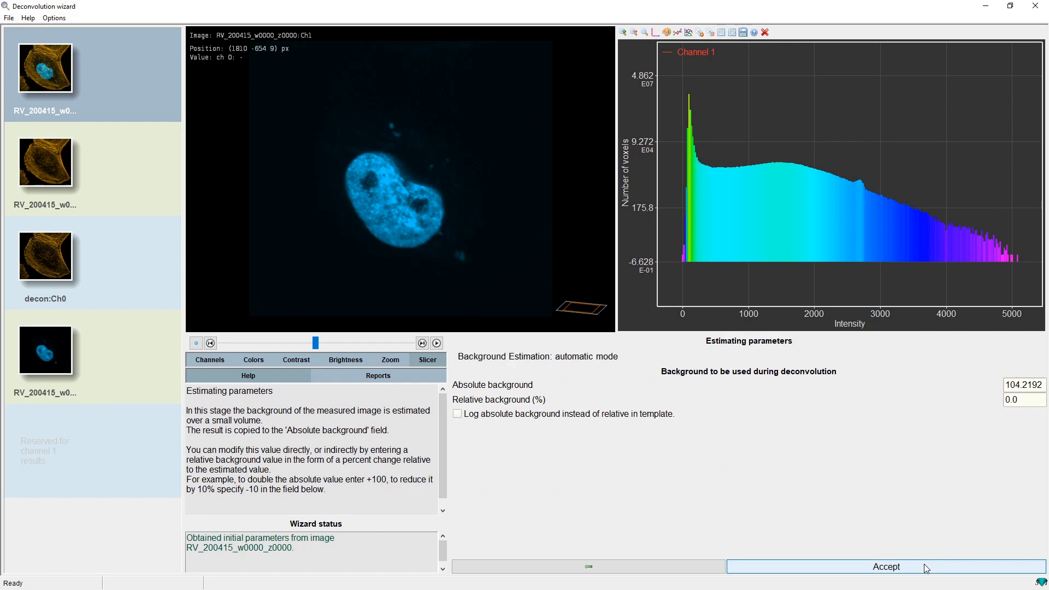
left_click(926, 568)
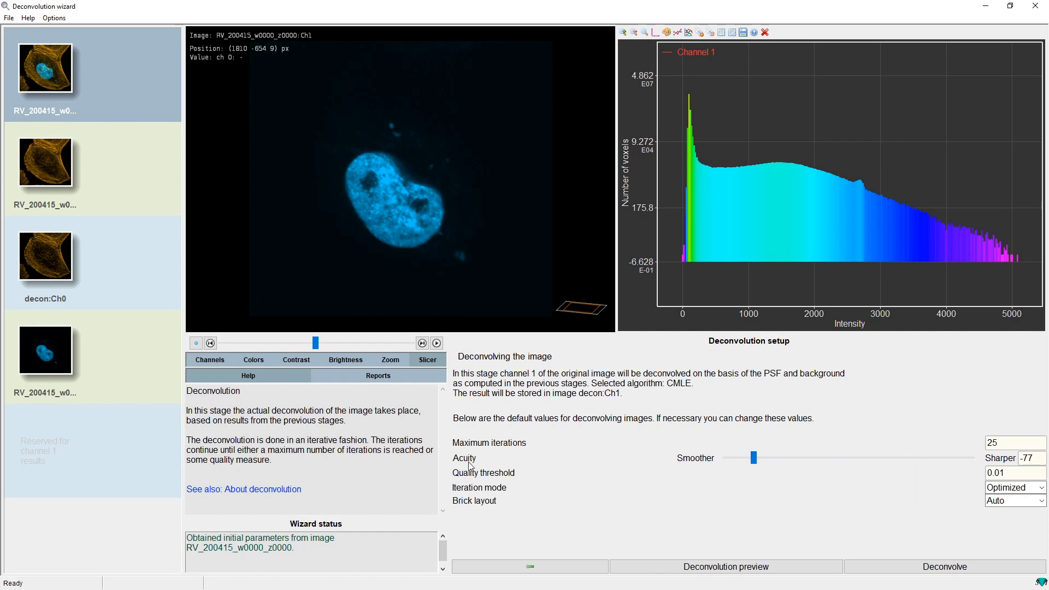
Open the deconvolution preview, move the preview region onto the nucleus edge, and deconvolve channel 1
mouse_move(486, 463)
left_click(705, 566)
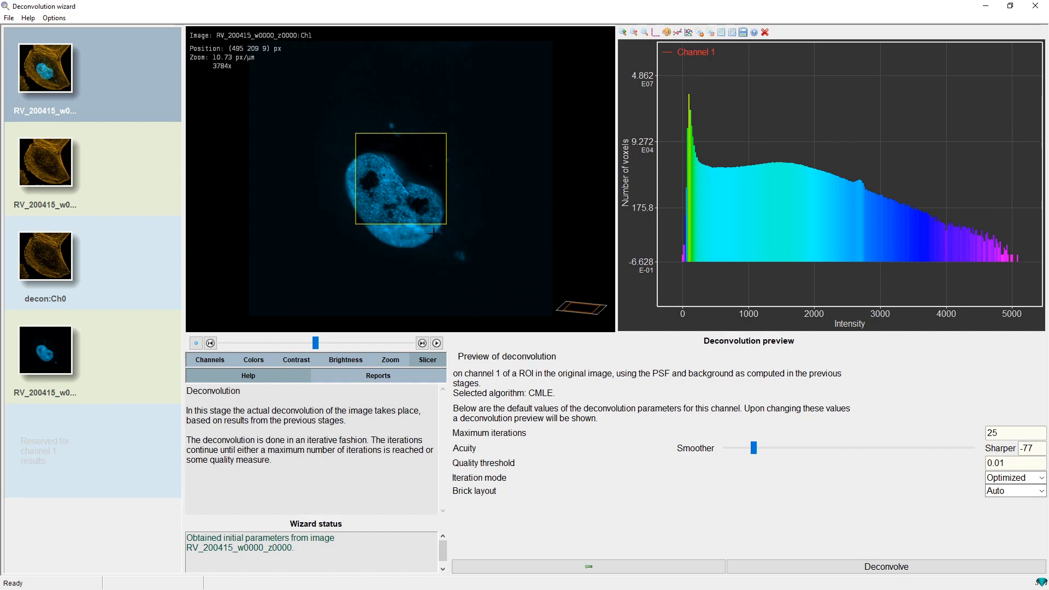
left_click_drag(397, 199, 441, 242)
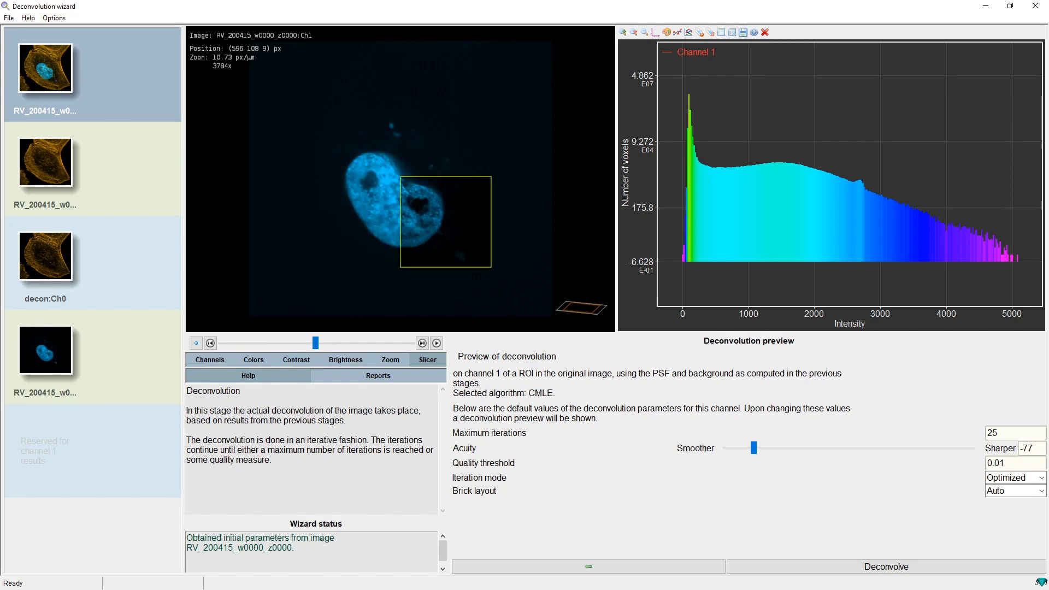
left_click(867, 567)
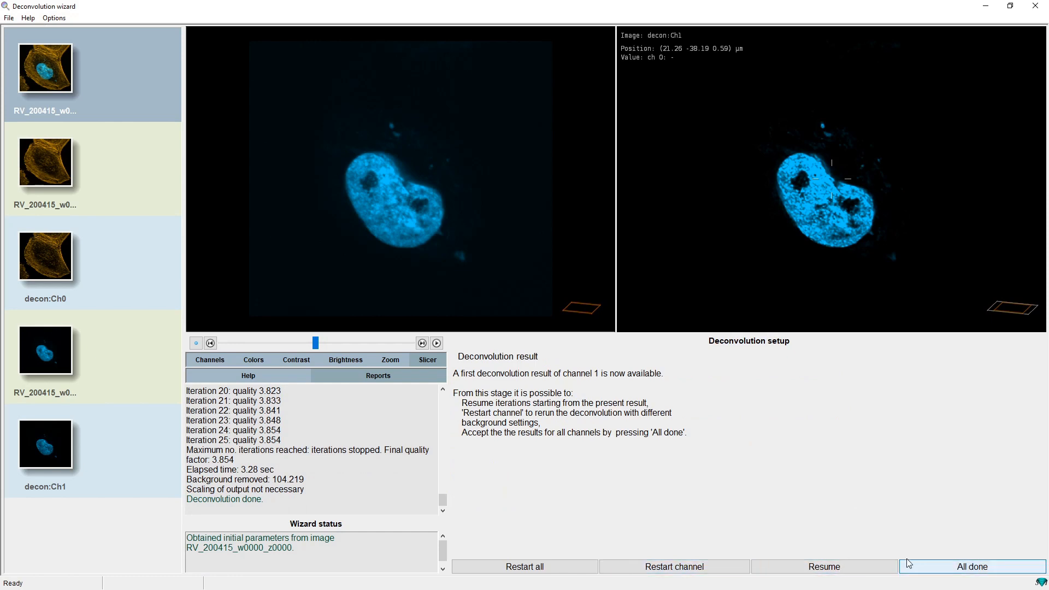
Finish all channels and merge decon:Ch0 and decon:Ch1 into the result image RV_200415_w0000_z0000_decon
left_click(937, 568)
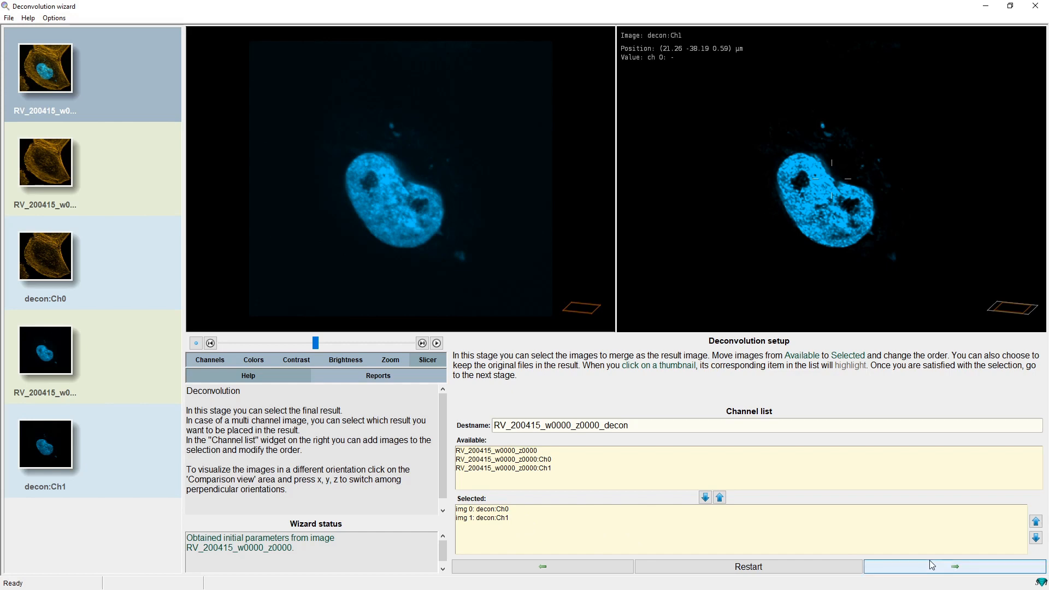
left_click(945, 572)
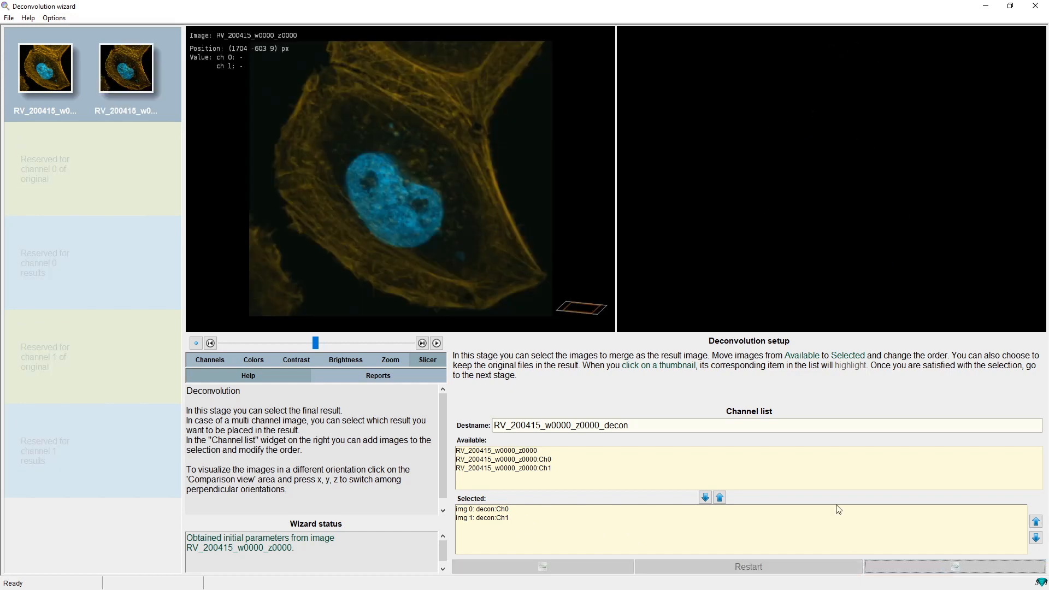